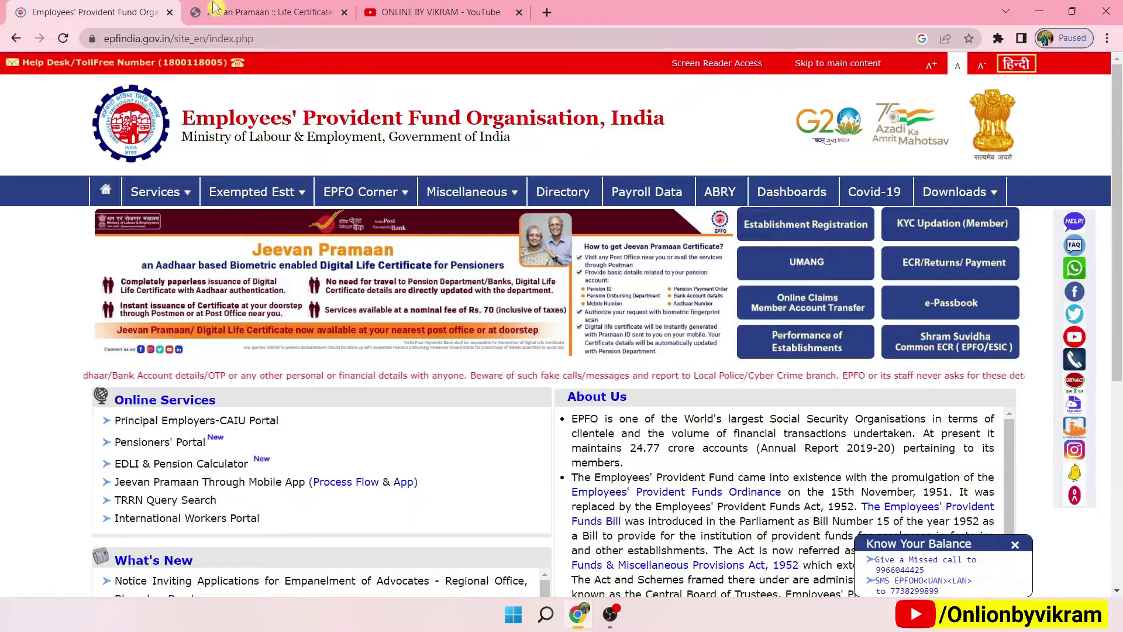
# Step: Search Google for "epfo" in a new tab and open the Employees' Provident Fund Organisation website
pyautogui.click(231, 11)
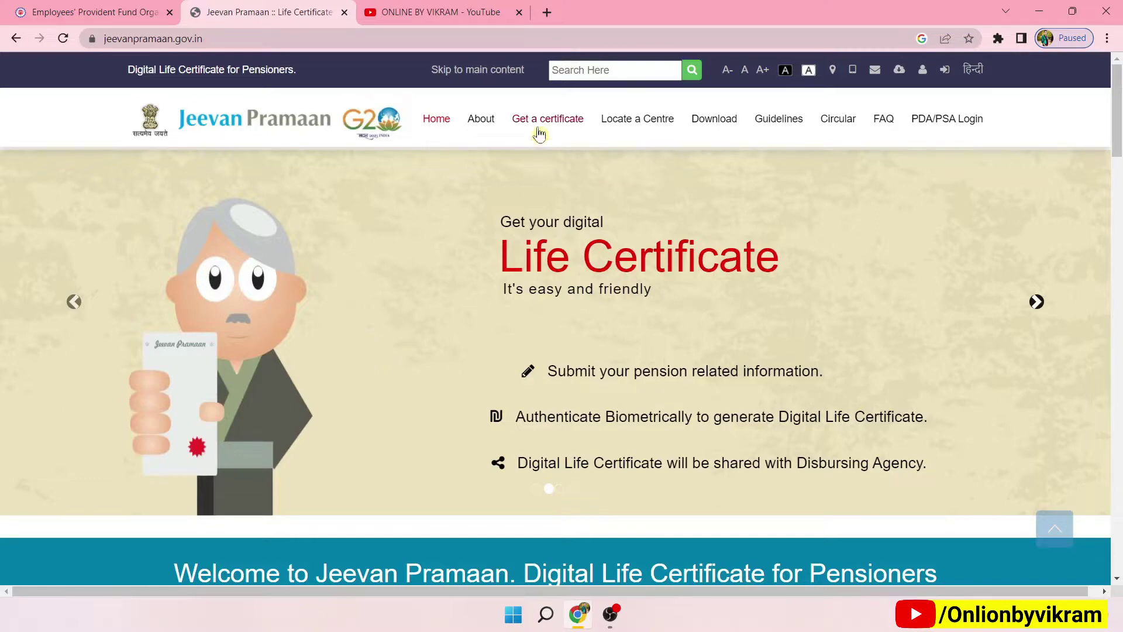
pyautogui.click(548, 14)
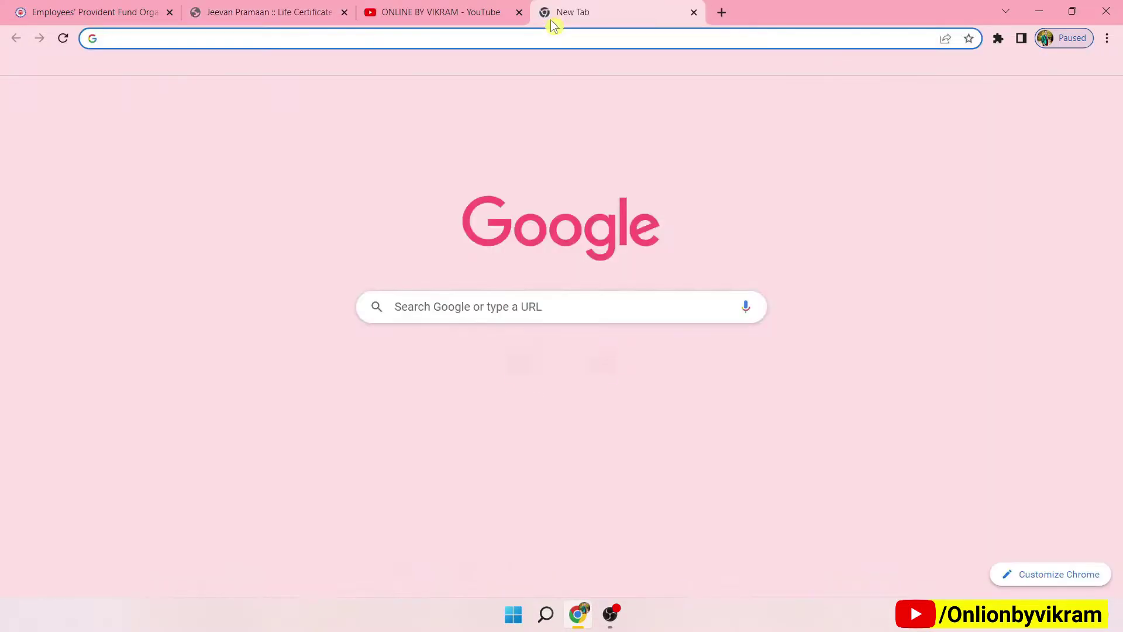
pyautogui.click(351, 38)
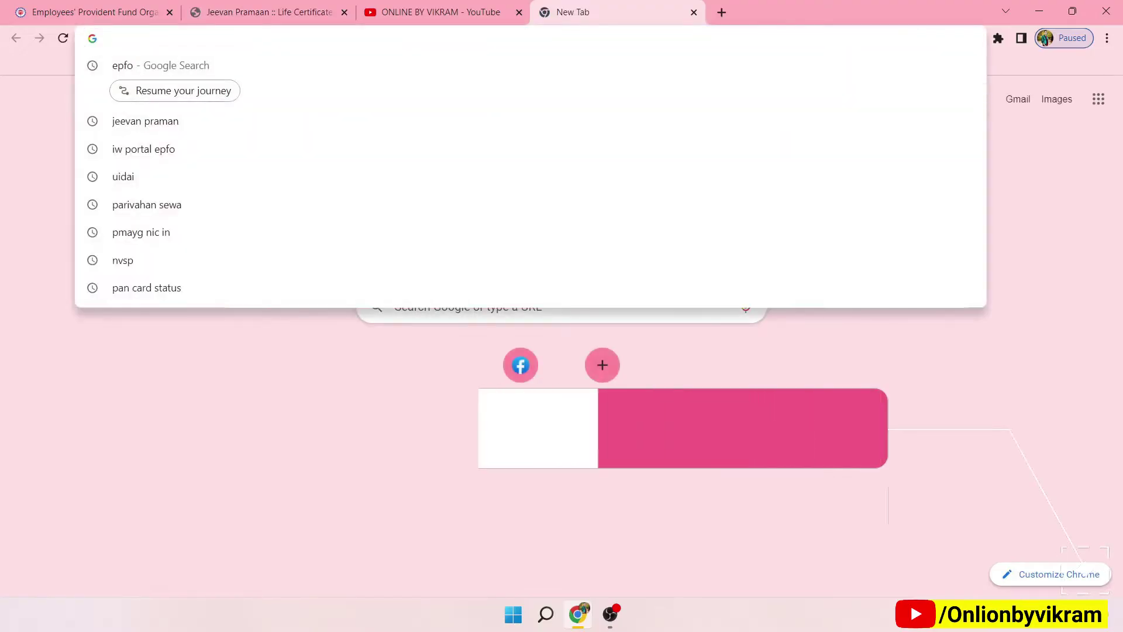
pyautogui.click(189, 75)
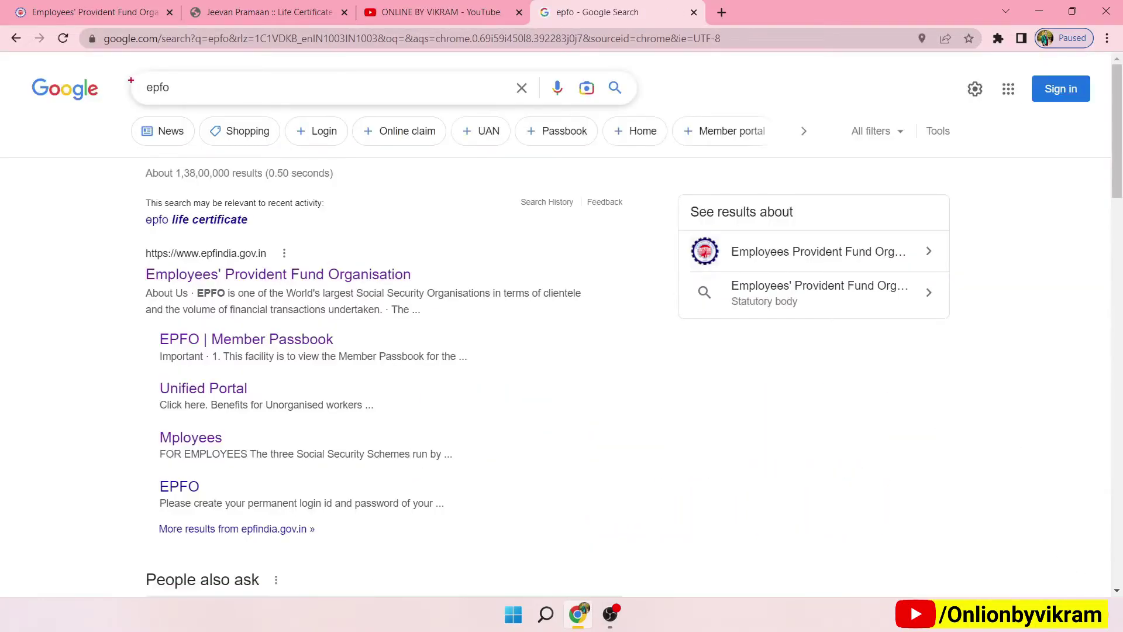
pyautogui.moveTo(131, 71); pyautogui.dragTo(172, 100)
pyautogui.moveTo(119, 237)
pyautogui.mouseDown()
pyautogui.moveTo(169, 274)
pyautogui.moveTo(235, 293)
pyautogui.moveTo(429, 306)
pyautogui.mouseUp()
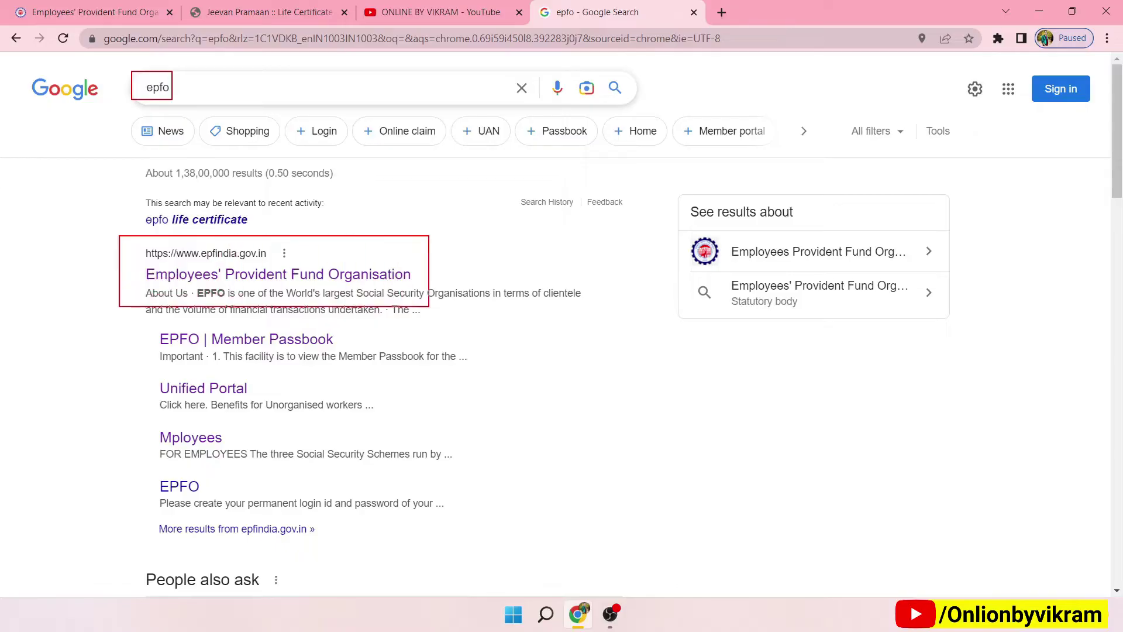
pyautogui.click(281, 276)
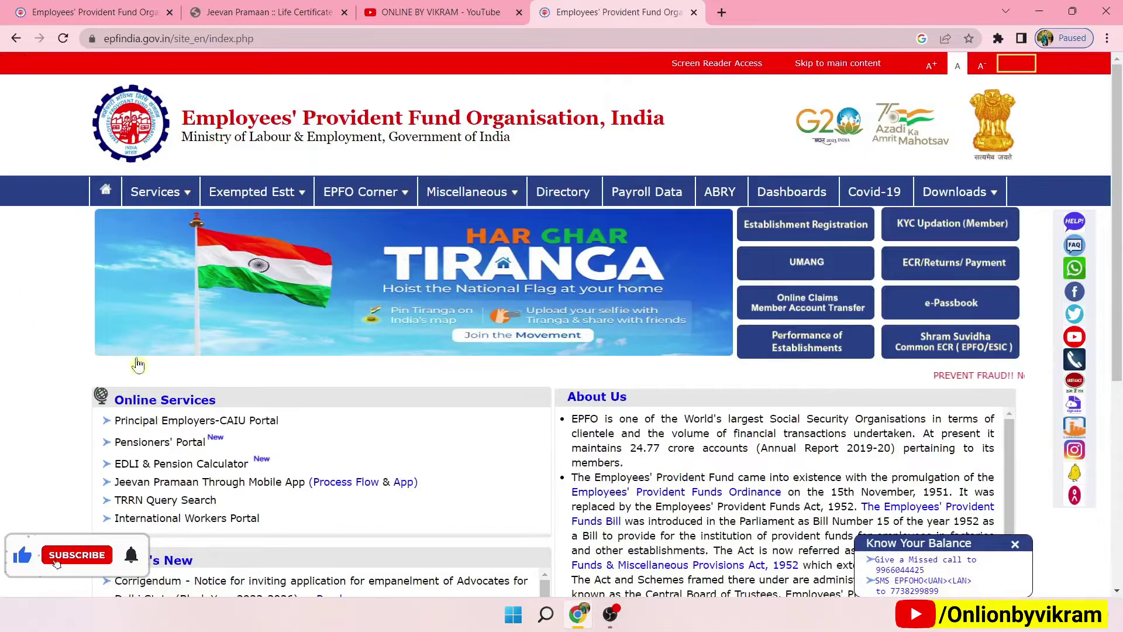
# Step: Open the Pensioners' Portal from the EPFO online services and go to its Know Your Pension Status page
pyautogui.moveTo(85, 373); pyautogui.dragTo(268, 410)
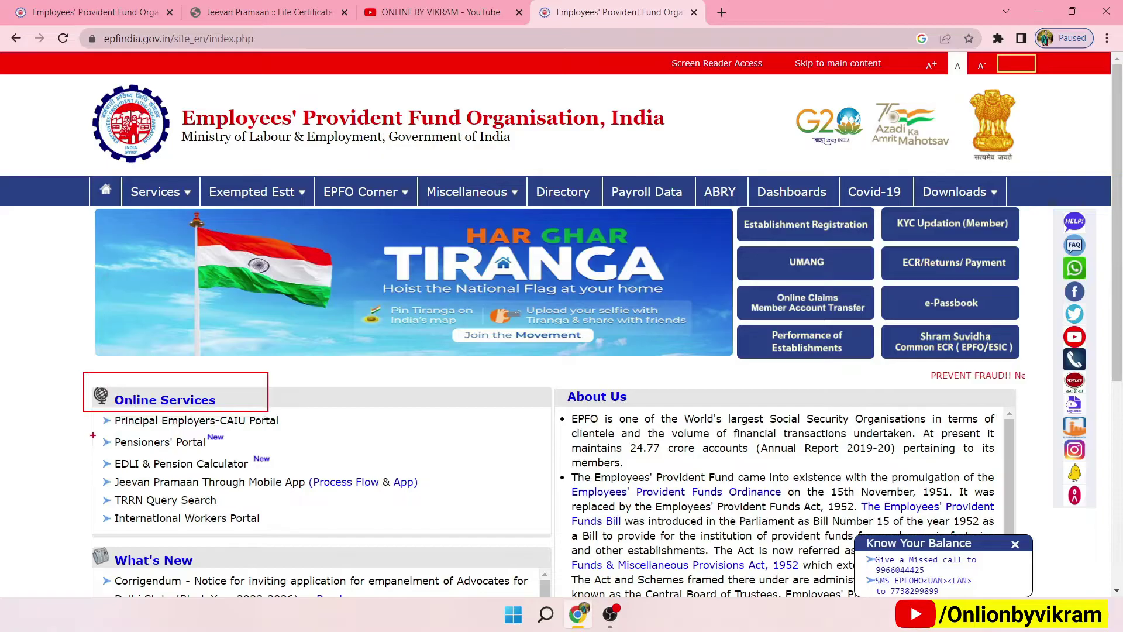
pyautogui.moveTo(92, 431); pyautogui.dragTo(253, 456)
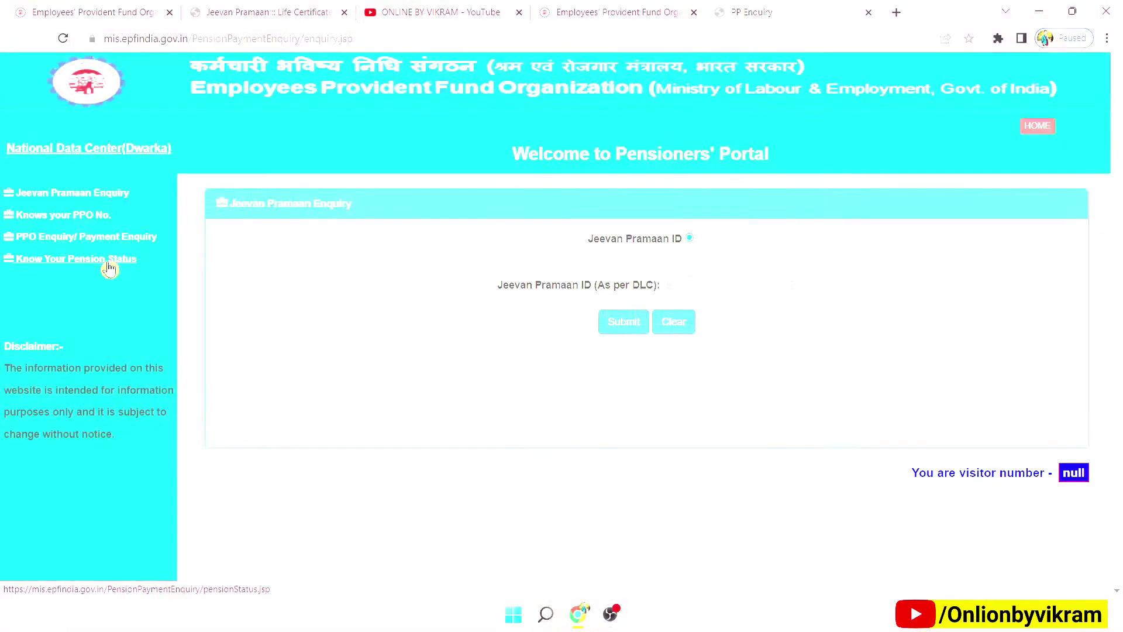
pyautogui.click(109, 268)
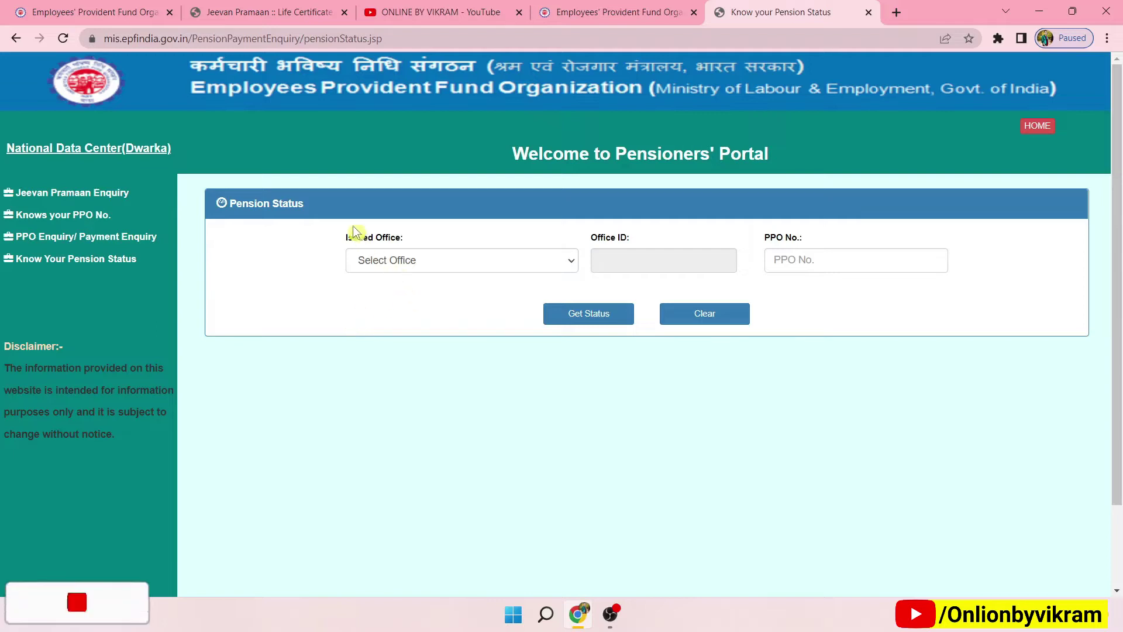
# Step: Choose AHMEDABAD as the issued office, enter the pensioner's PPO number and retrieve the pension status
pyautogui.click(427, 268)
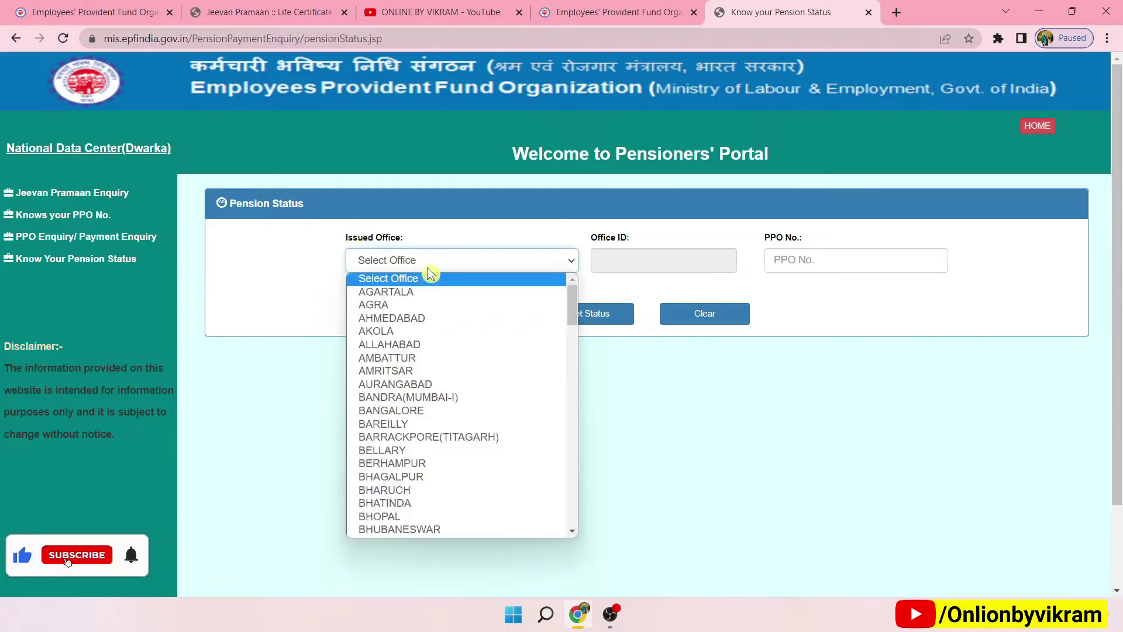
pyautogui.click(412, 323)
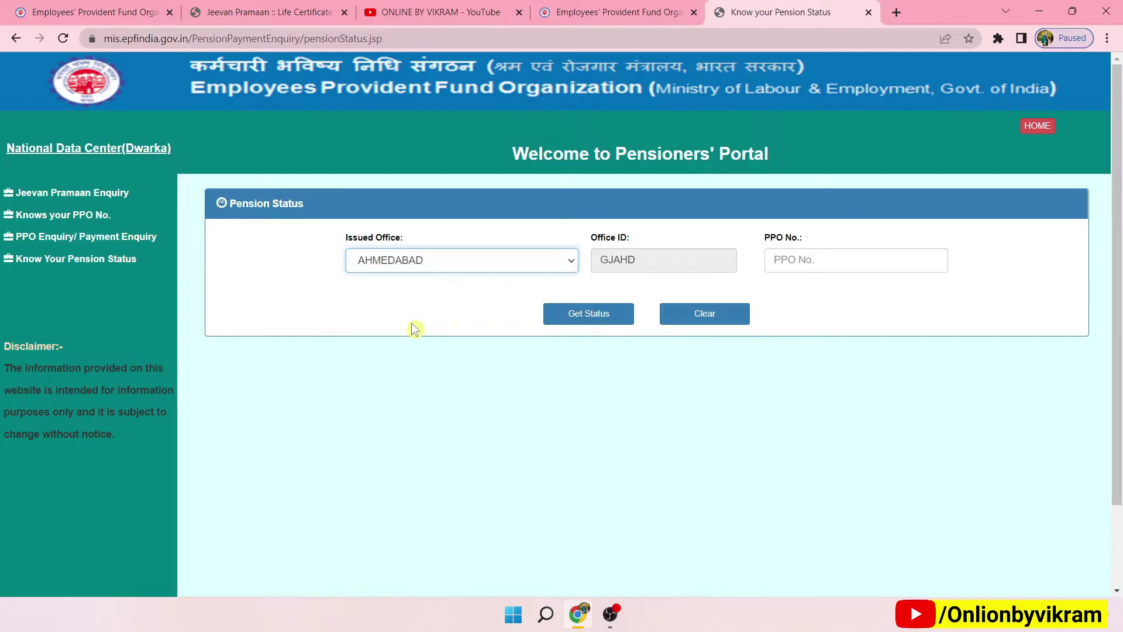
pyautogui.moveTo(591, 237); pyautogui.dragTo(640, 222)
pyautogui.press('Tab')
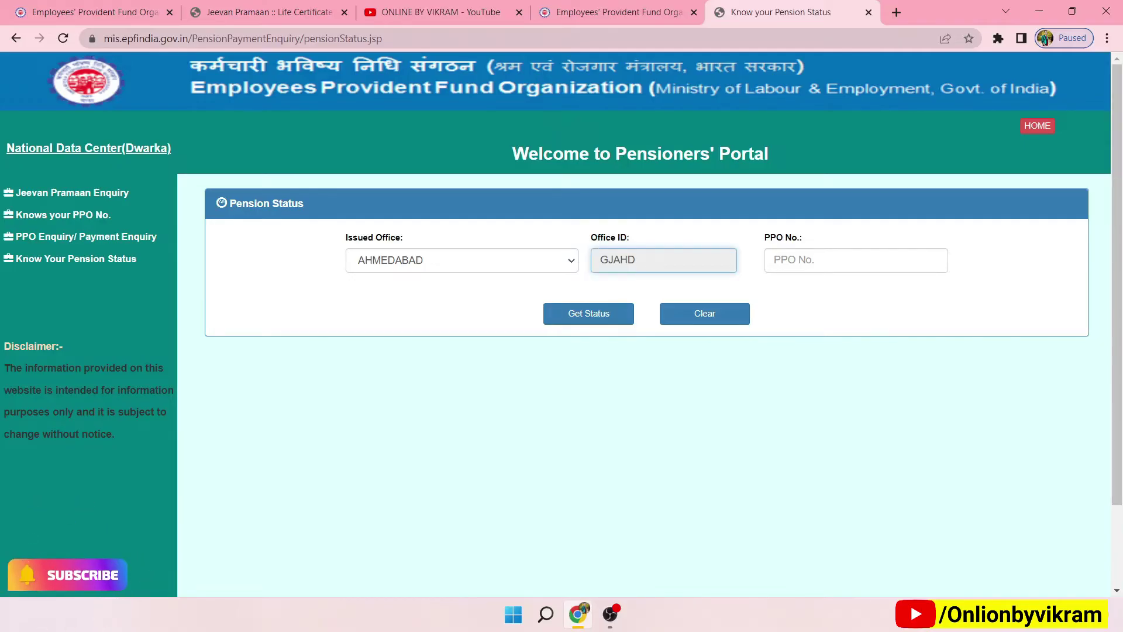
pyautogui.hotkey('ctrl', 'a')
pyautogui.press('Right')
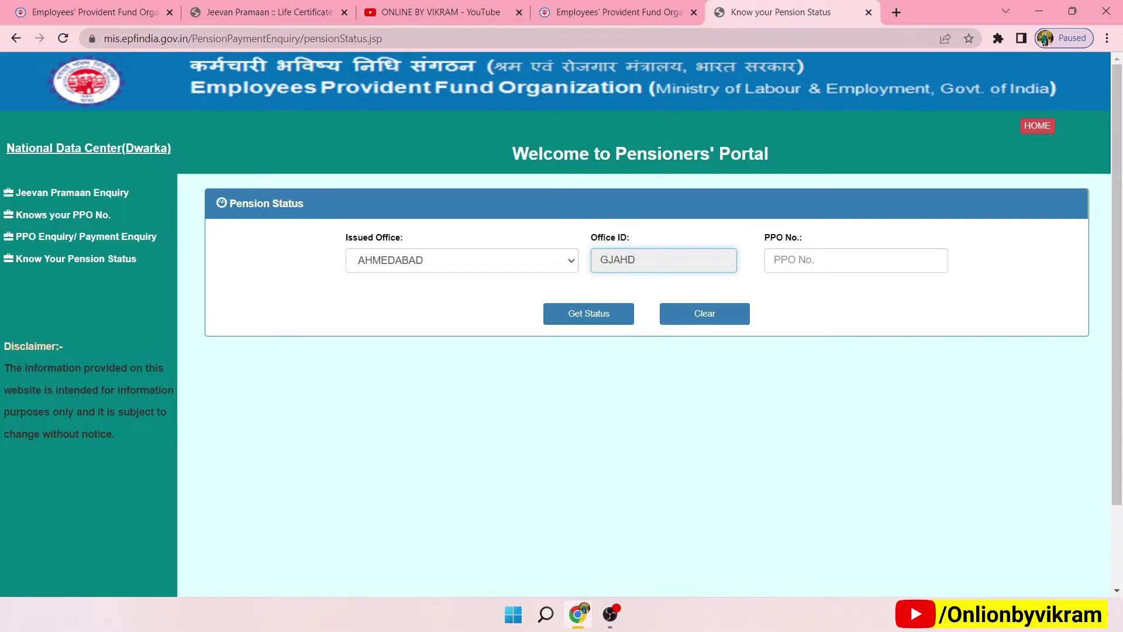
pyautogui.hotkey('shift', 'Right')
pyautogui.hotkey('shift', 'Right')
pyautogui.hotkey('shift', 'Right')
pyautogui.press('Right')
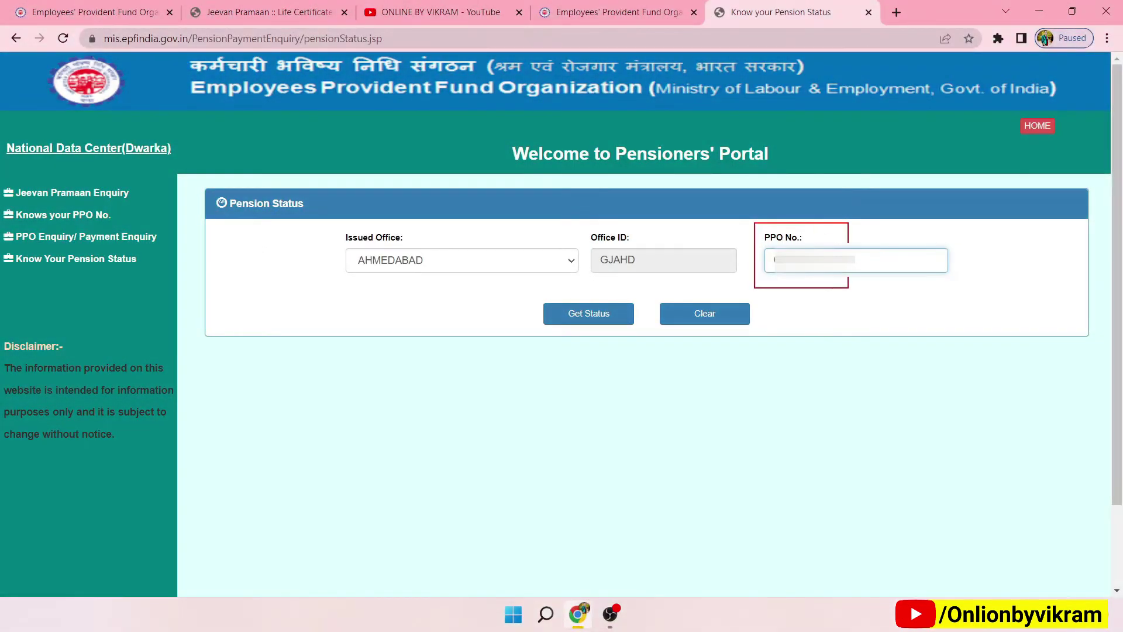
pyautogui.click(619, 322)
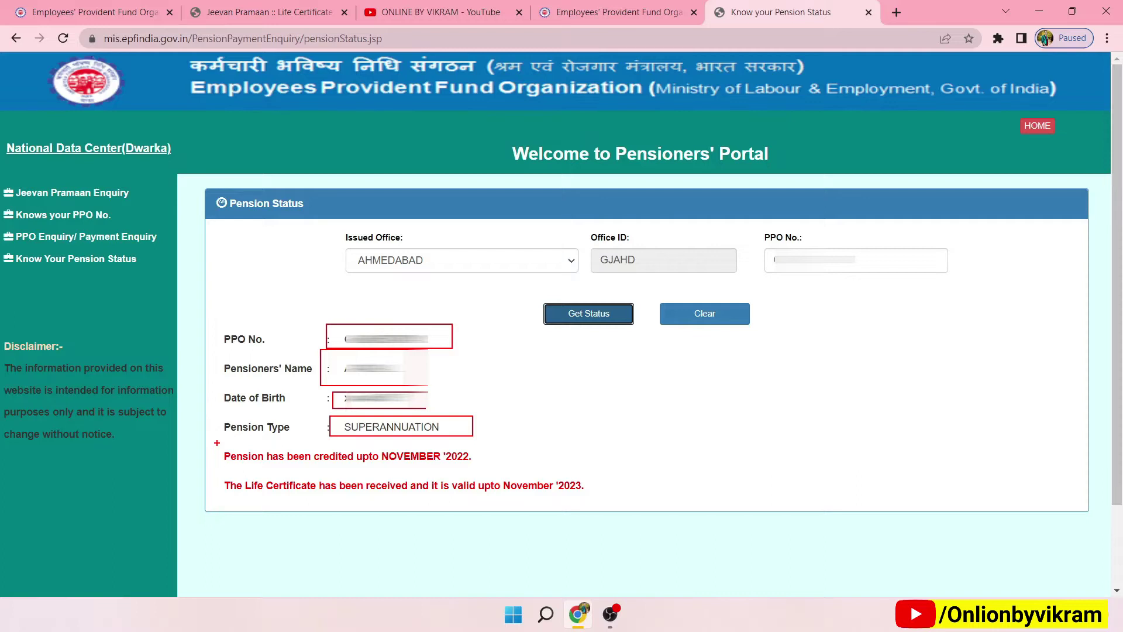
# Step: Examine the pension credit message and the life certificate validity in the retrieved pension status
pyautogui.moveTo(219, 445)
pyautogui.mouseDown()
pyautogui.moveTo(260, 467)
pyautogui.moveTo(510, 463)
pyautogui.mouseUp()
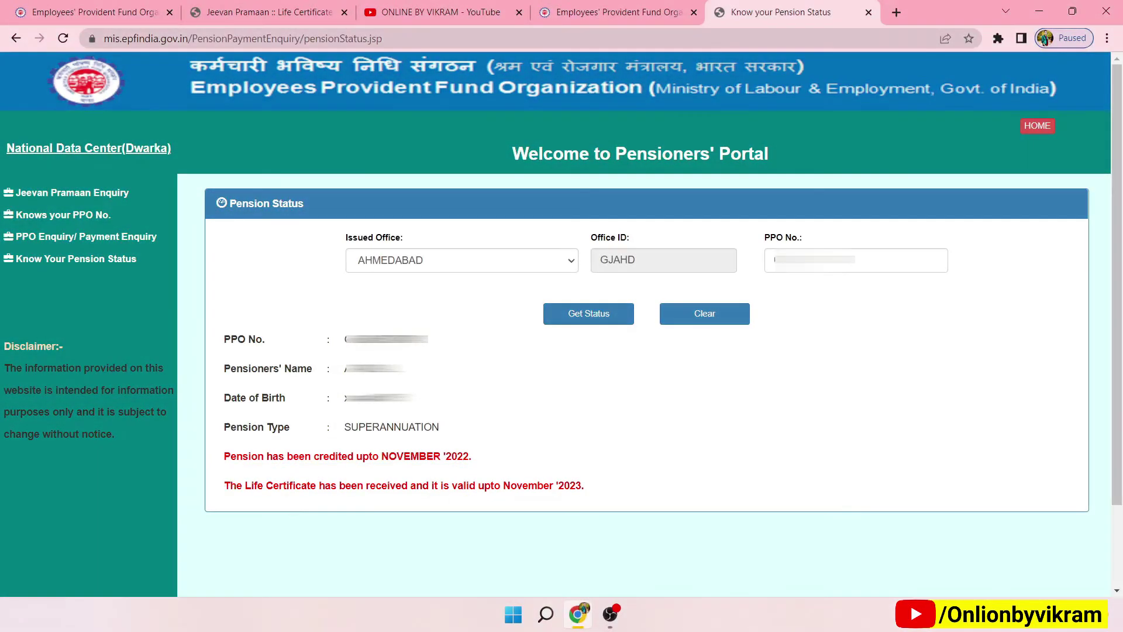
pyautogui.moveTo(224, 486); pyautogui.dragTo(408, 486)
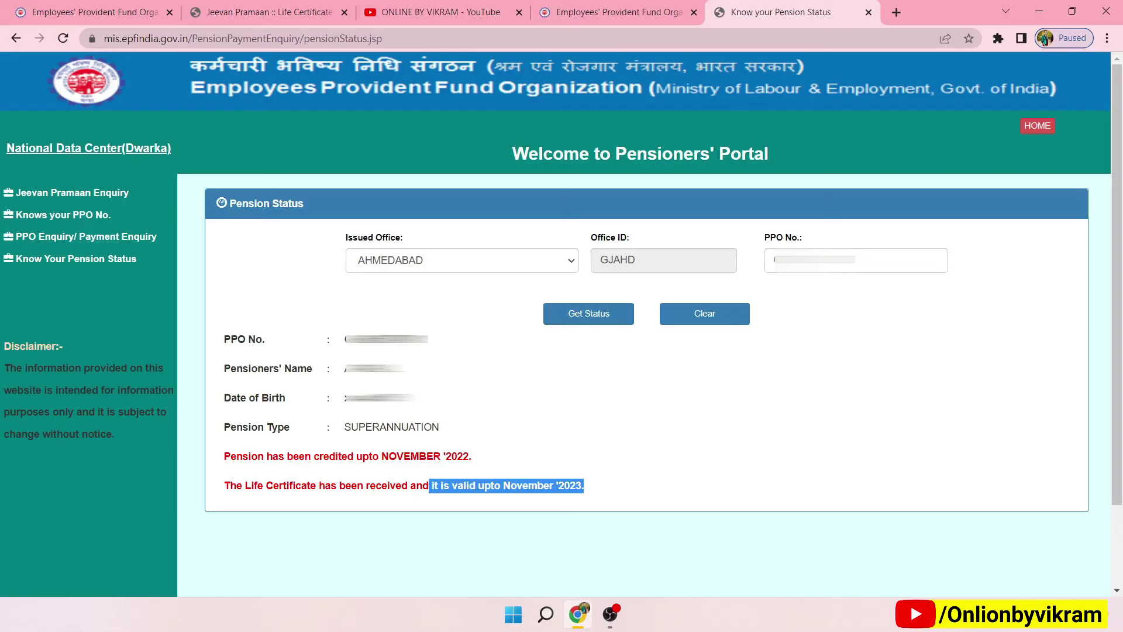
pyautogui.click(612, 485)
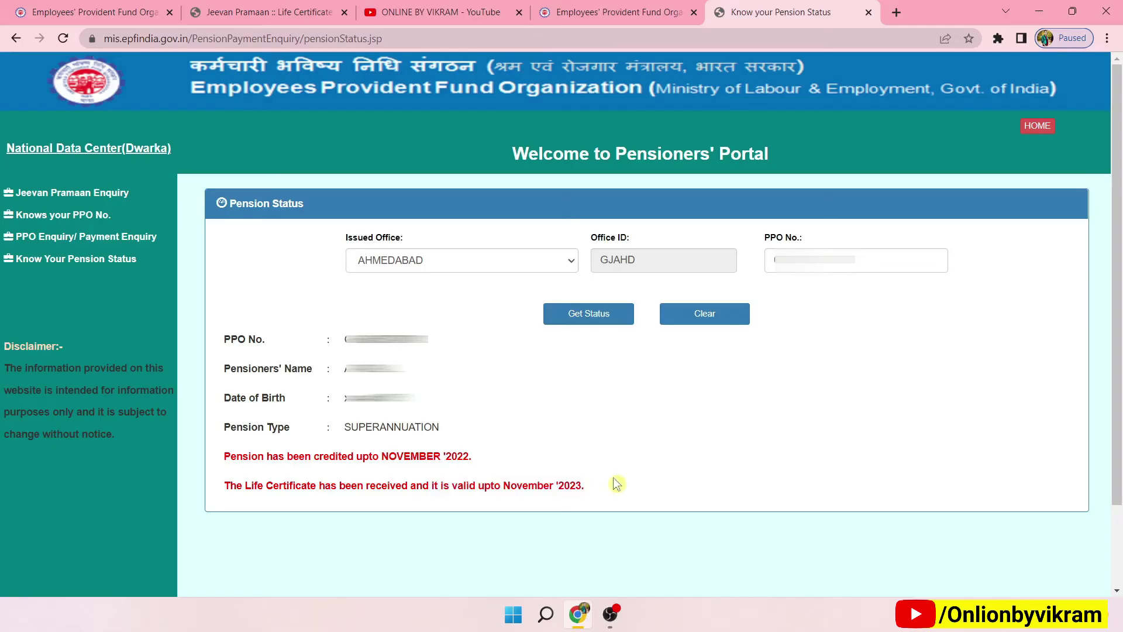
pyautogui.moveTo(501, 486); pyautogui.dragTo(581, 486)
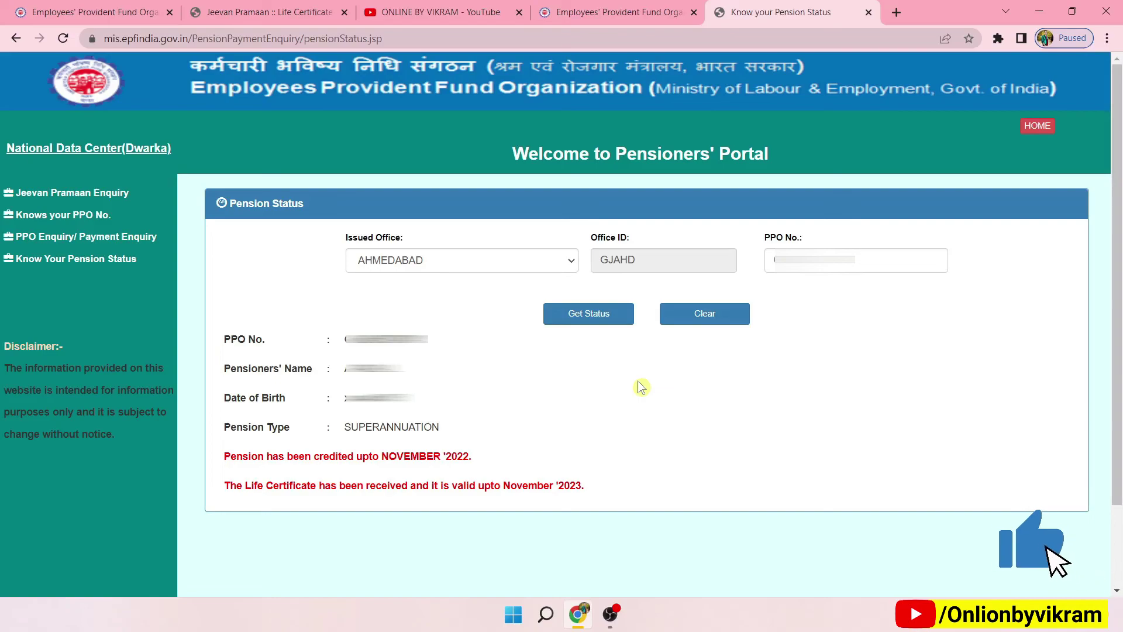
# Step: Switch to the open YouTube channel and browse its uploaded videos on PF, pension and life certificate topics
pyautogui.hotkey('ctrl', '3')
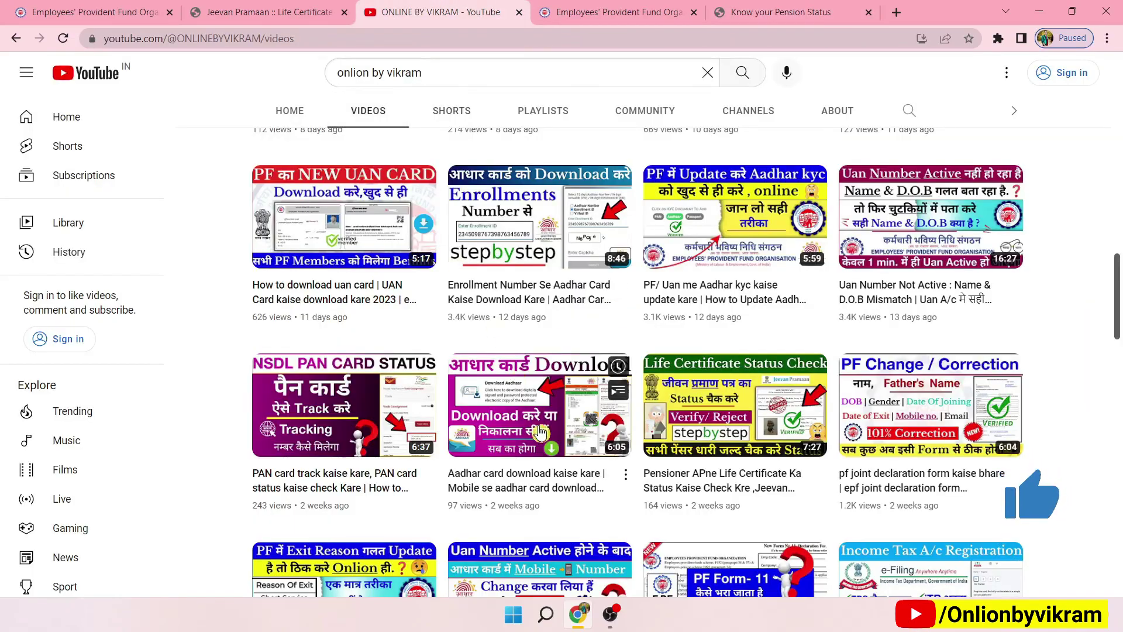
pyautogui.scroll(15, 540, 433)
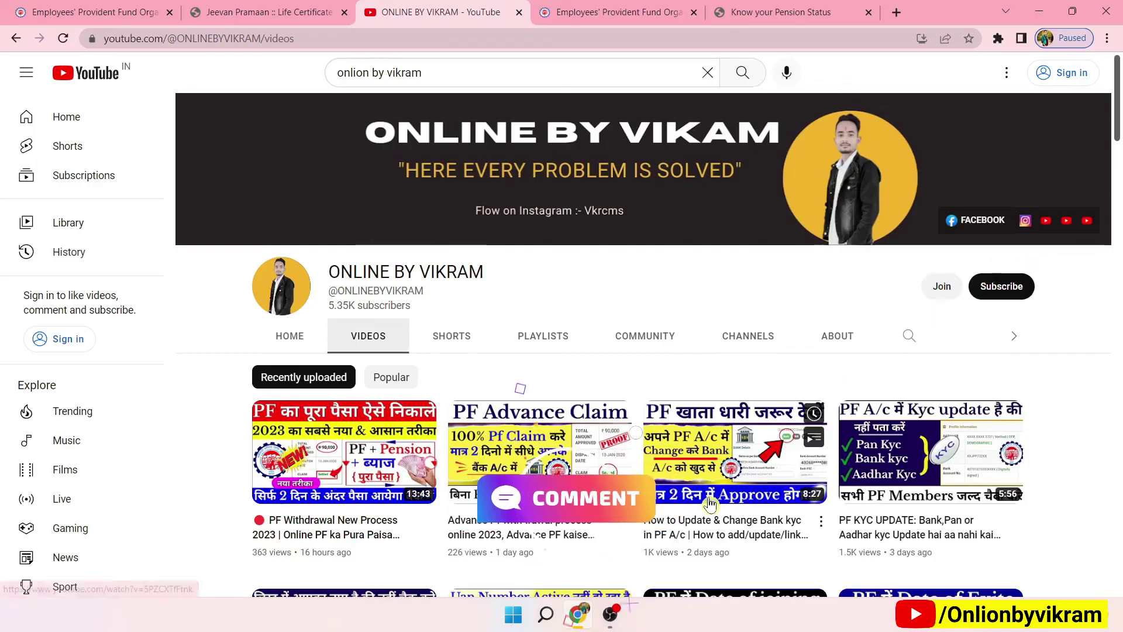
pyautogui.scroll(-2, 711, 503)
pyautogui.scroll(-10, 710, 503)
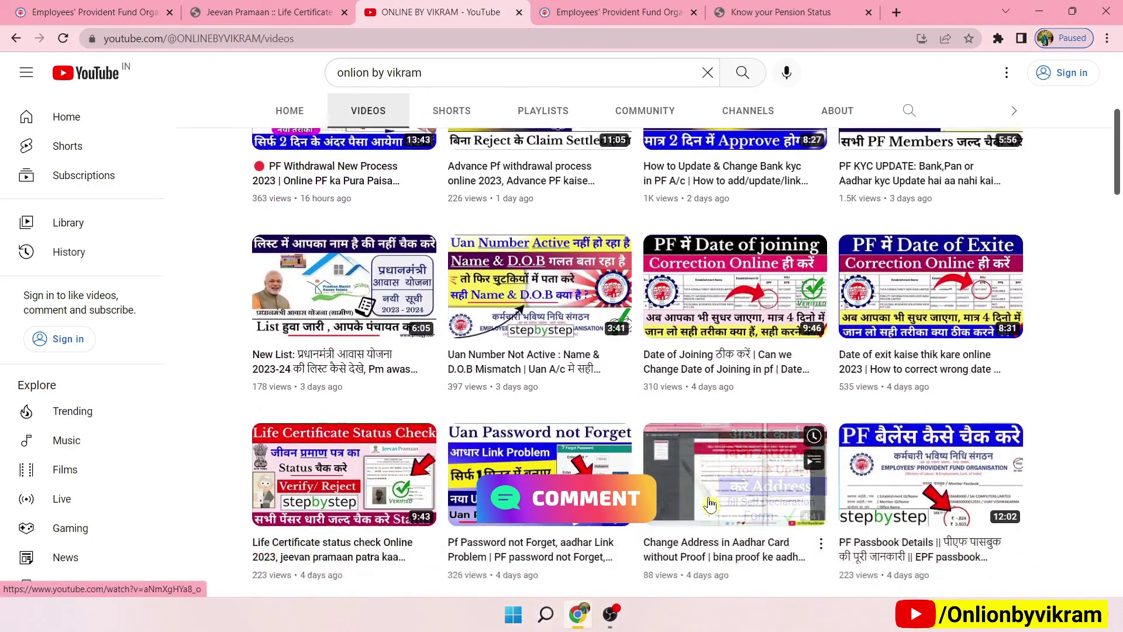
pyautogui.scroll(-10, 711, 503)
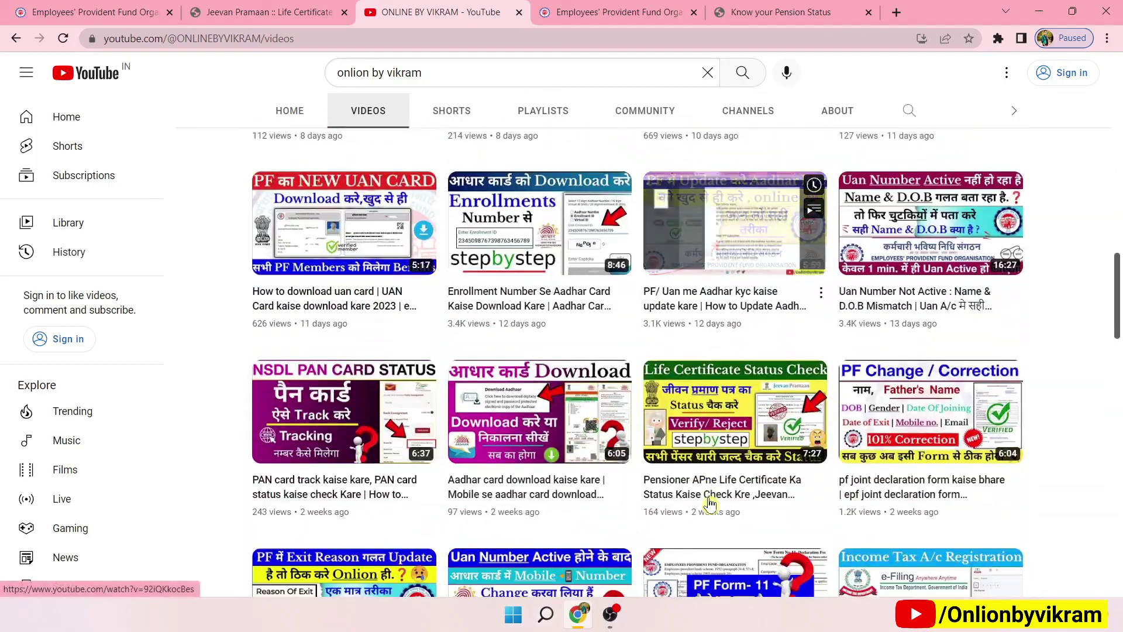
pyautogui.scroll(-9, 711, 503)
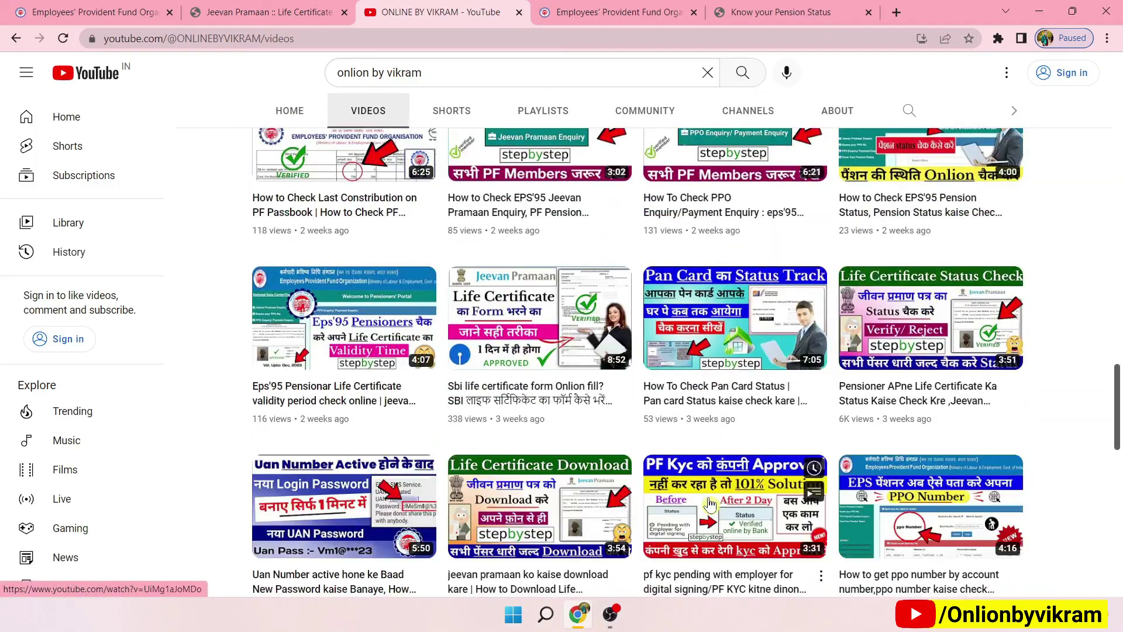